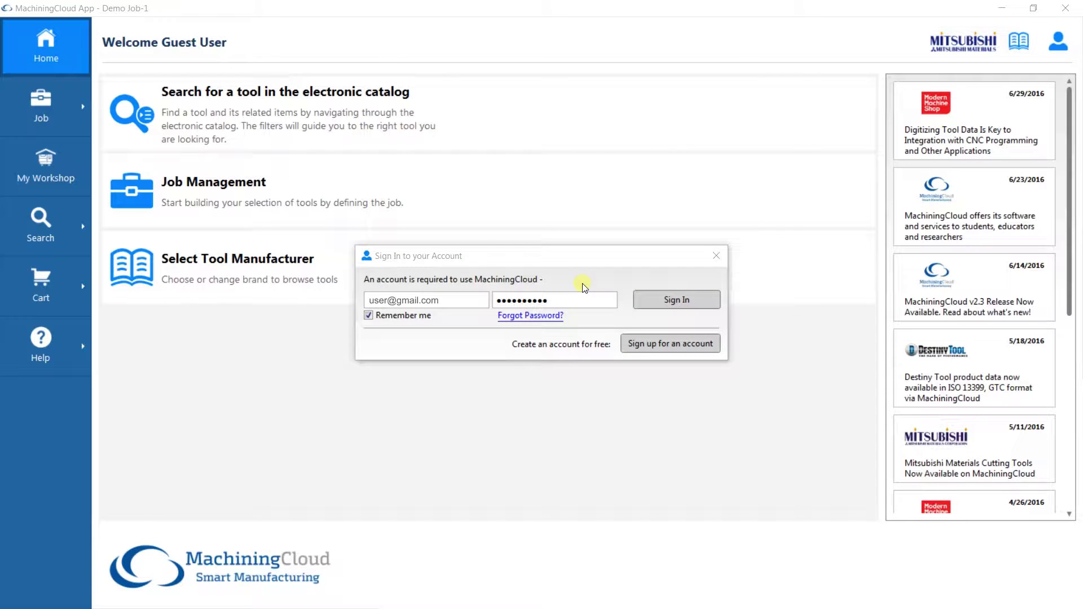
Sign in and choose Mitsubishi from the recent tool brands.
click(640, 300)
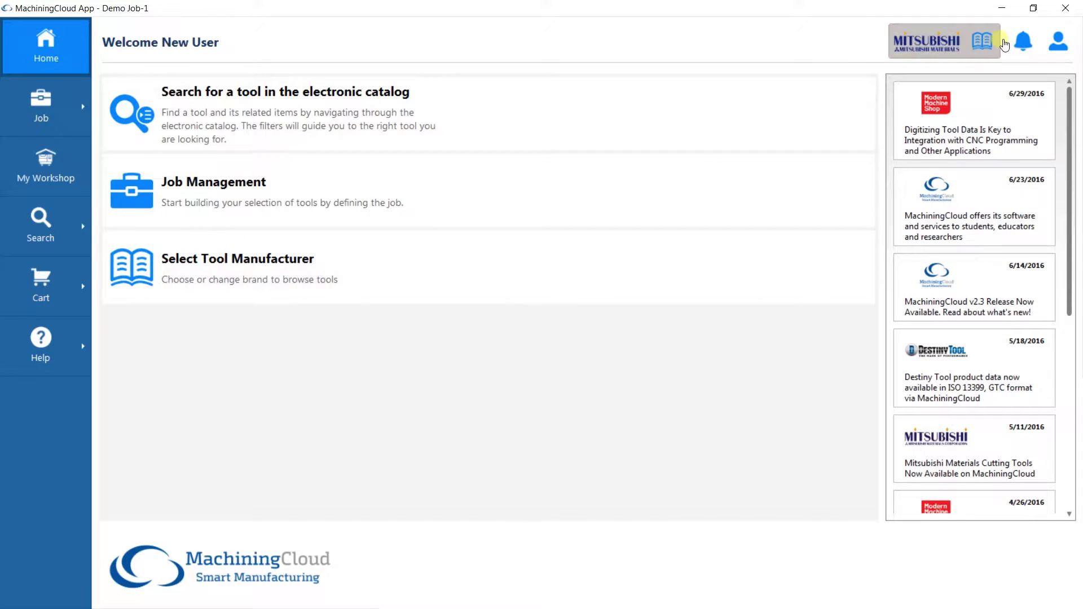
click(984, 41)
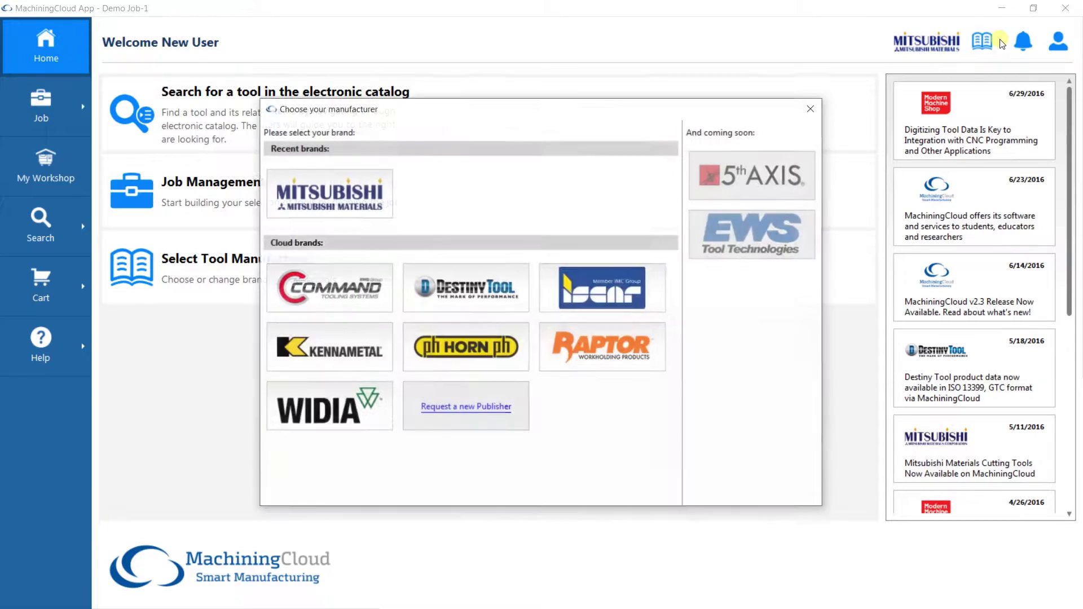
click(386, 191)
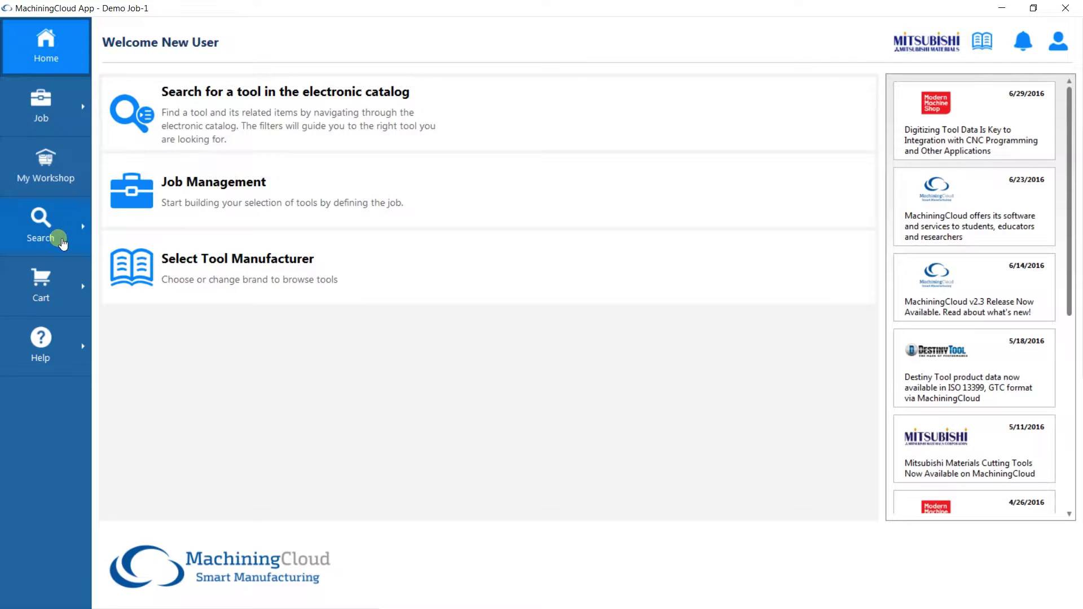
Browse the metric Mitsubishi catalog by product family.
click(61, 240)
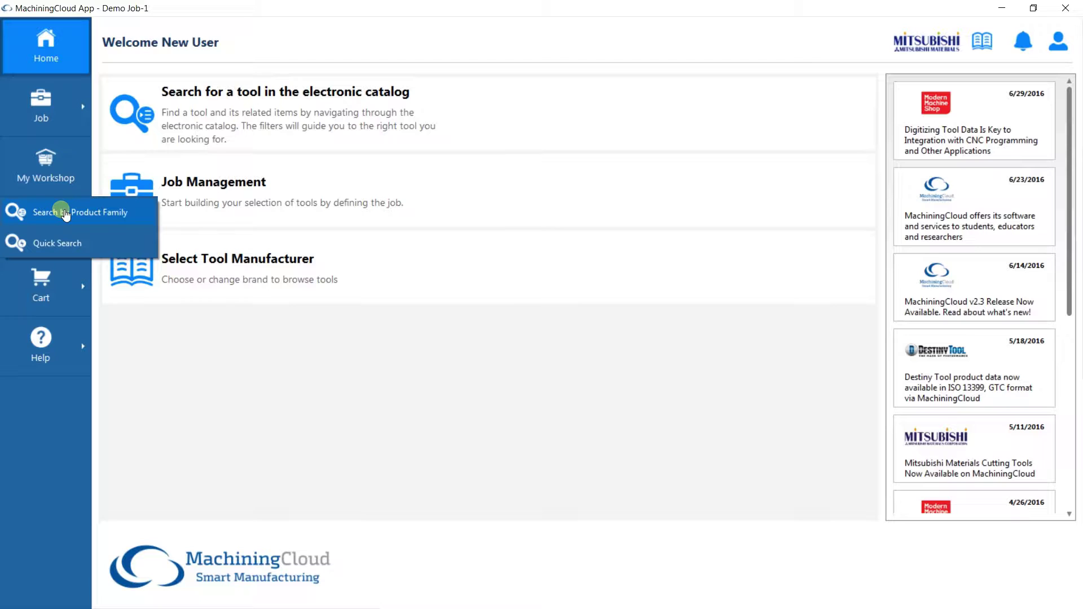
click(64, 213)
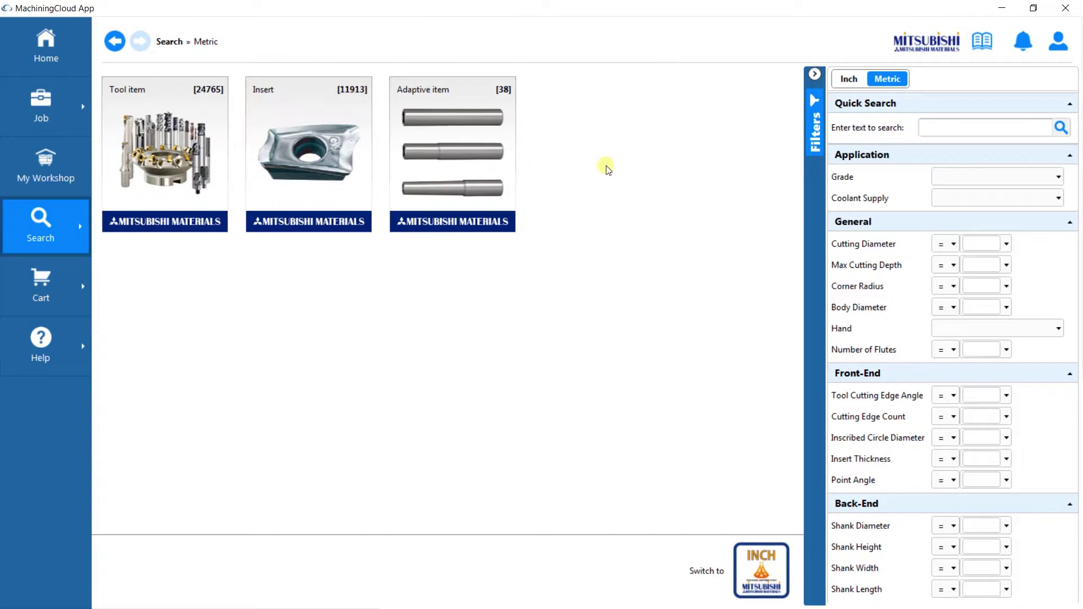
click(818, 141)
click(895, 82)
Filter to Max Cutting Depth 6.00 and open the face milling cutter results.
click(1002, 266)
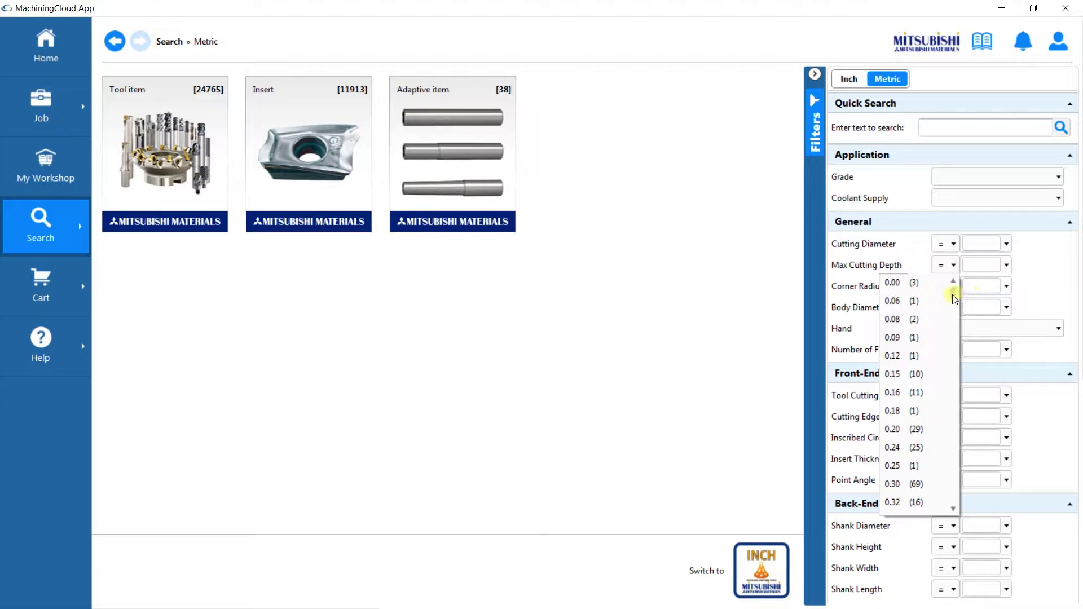
drag(953, 299, 953, 374)
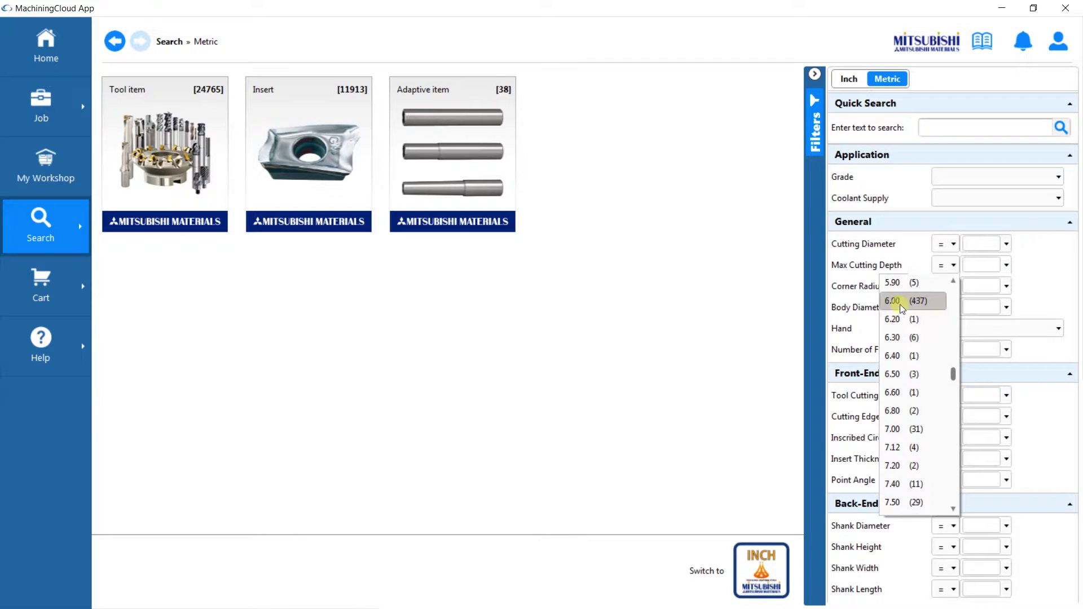
click(899, 303)
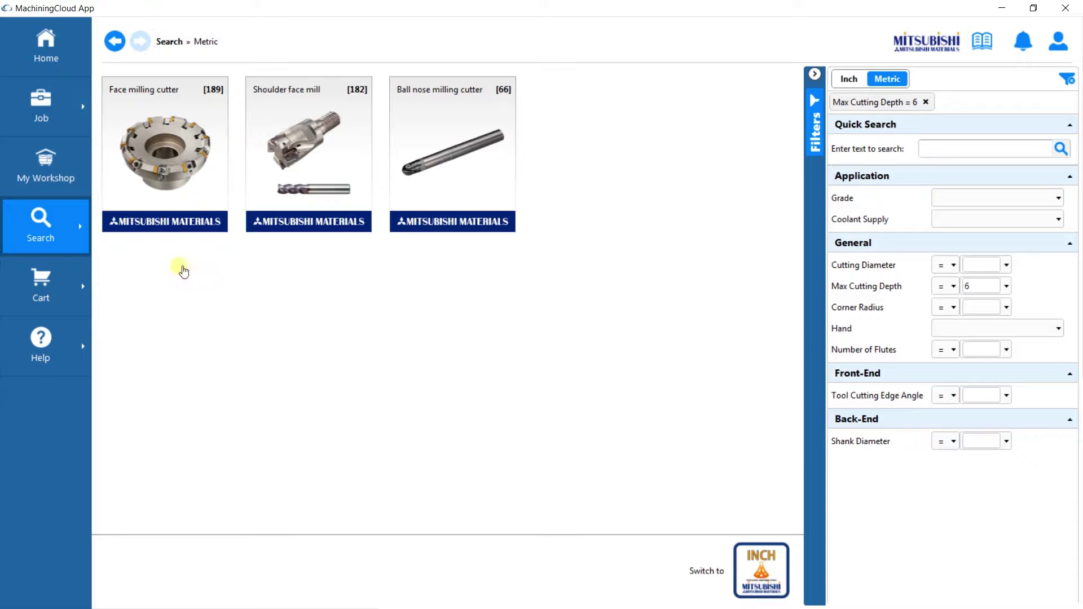
click(164, 172)
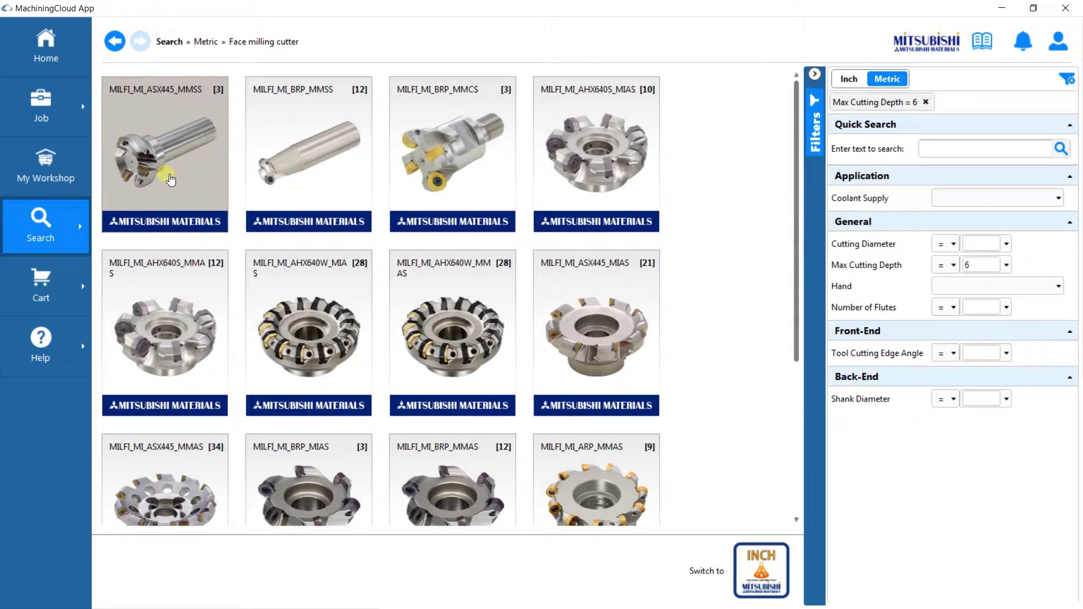
Start a new tool assembly with the ASX445R503S32 cutter from MILFI_MI_ASX445_MMSS.
click(171, 179)
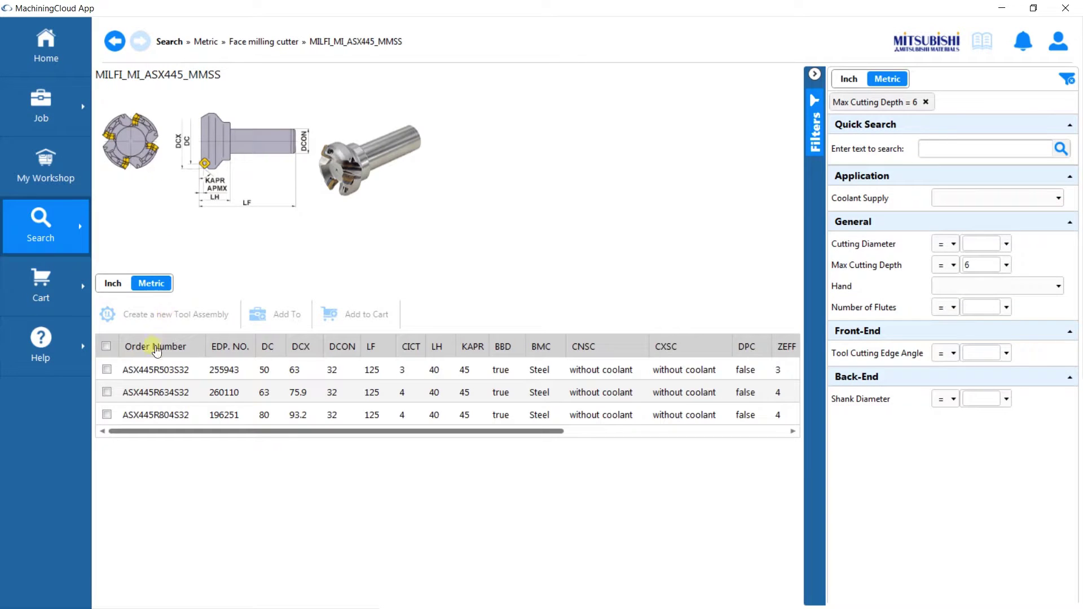
click(156, 369)
click(156, 370)
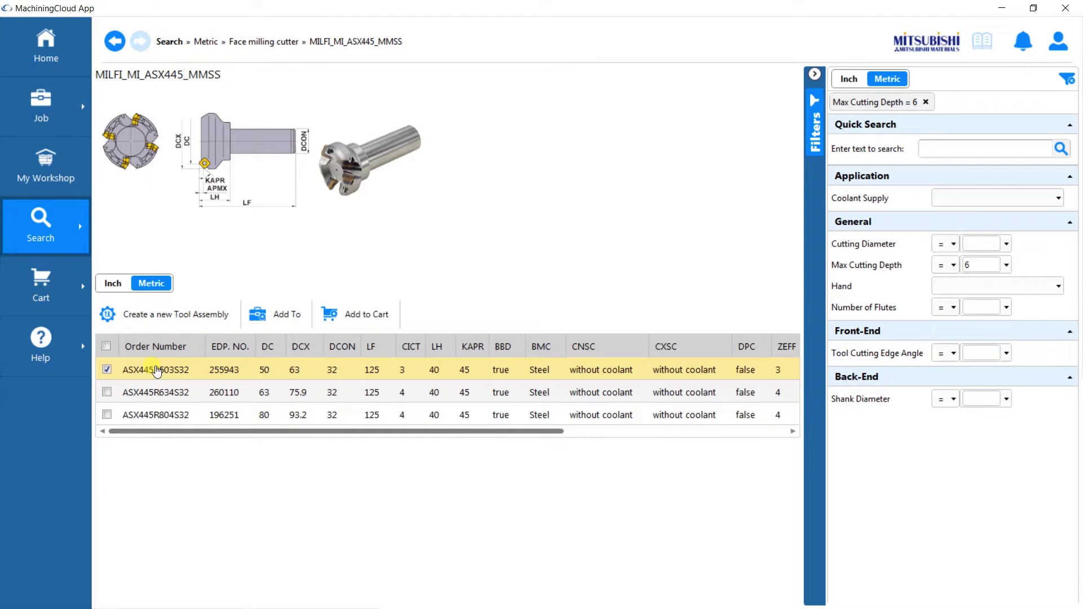
click(162, 314)
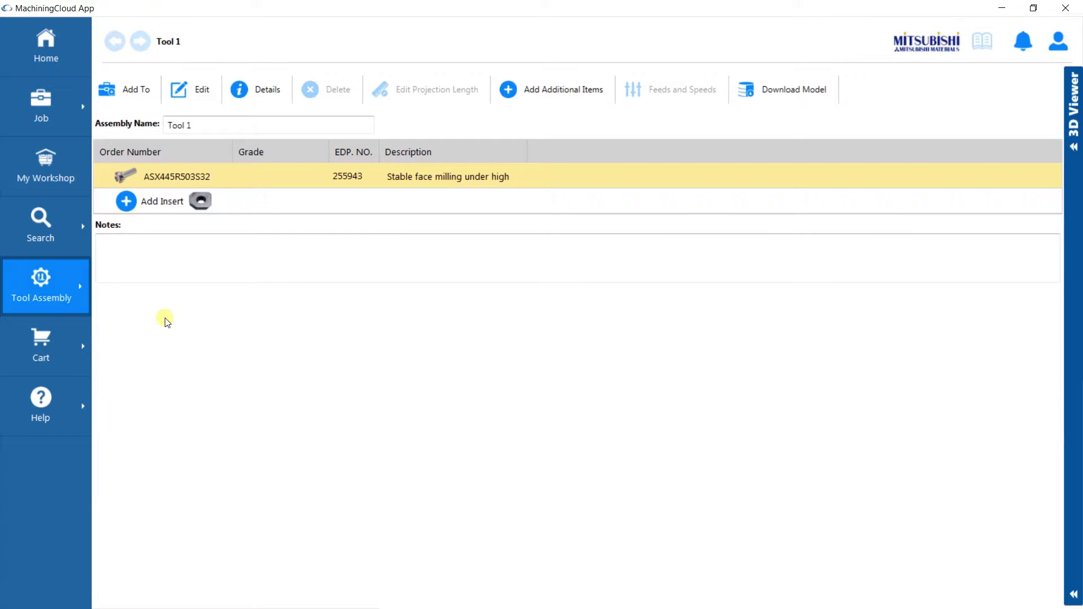
Add the SEMT_JM insert in grade NX4545 (row 170211) to Tool 1.
click(151, 208)
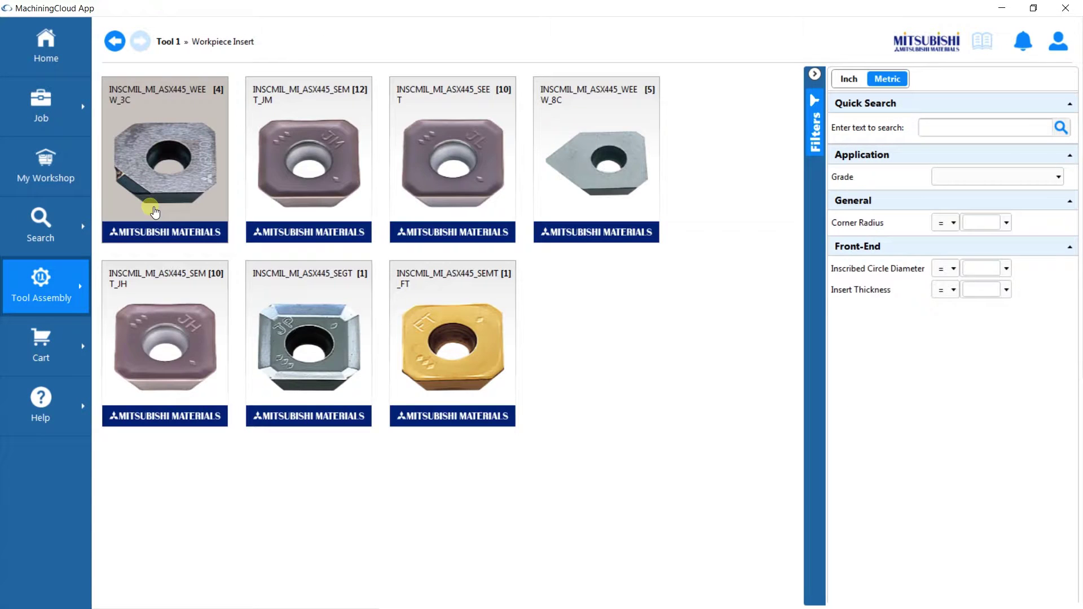
click(295, 181)
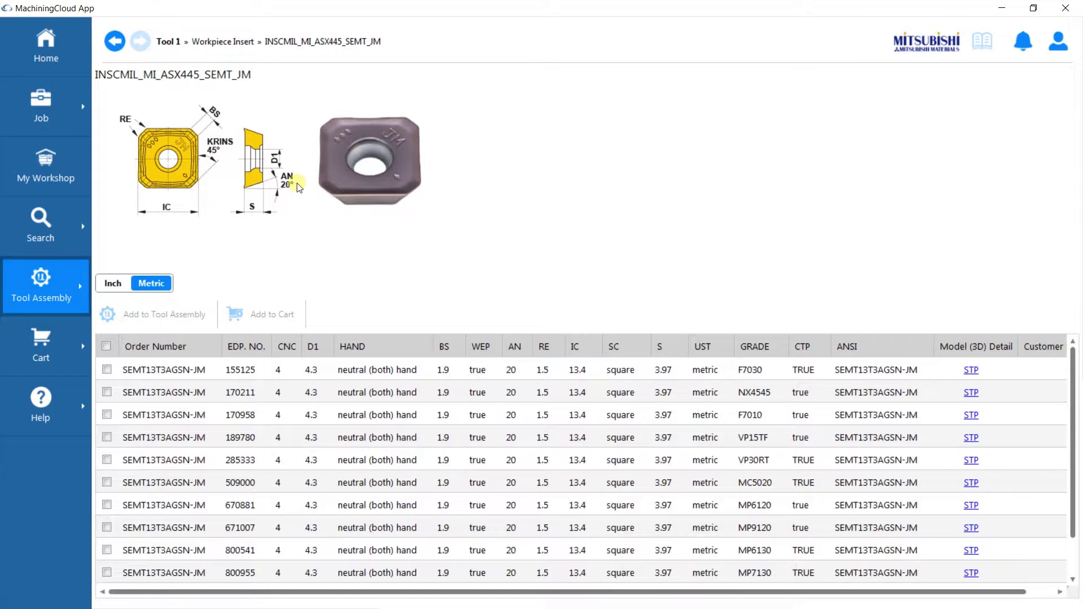
click(220, 393)
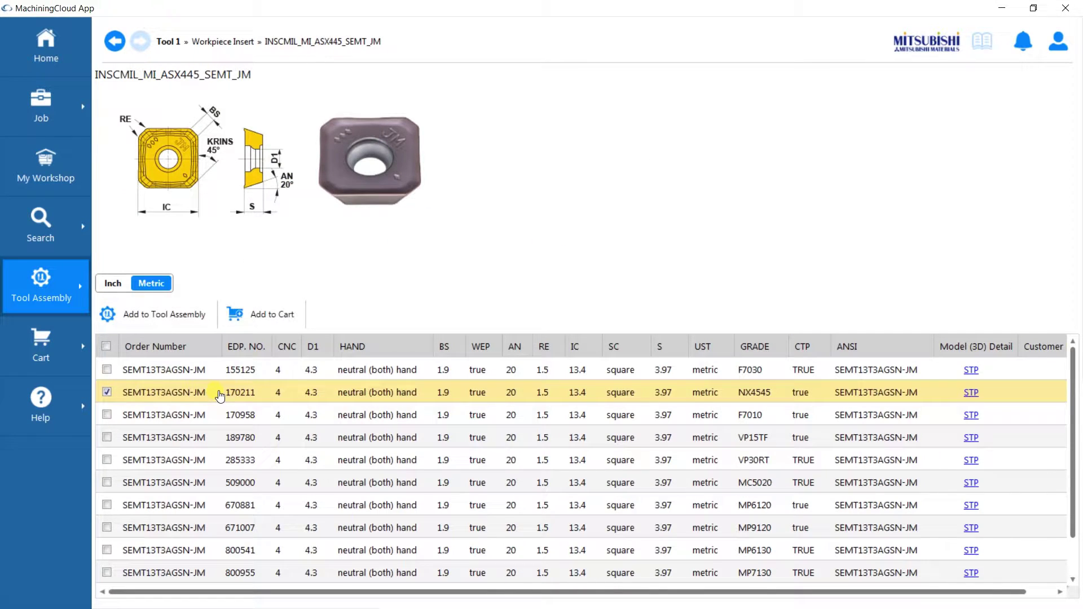
click(185, 321)
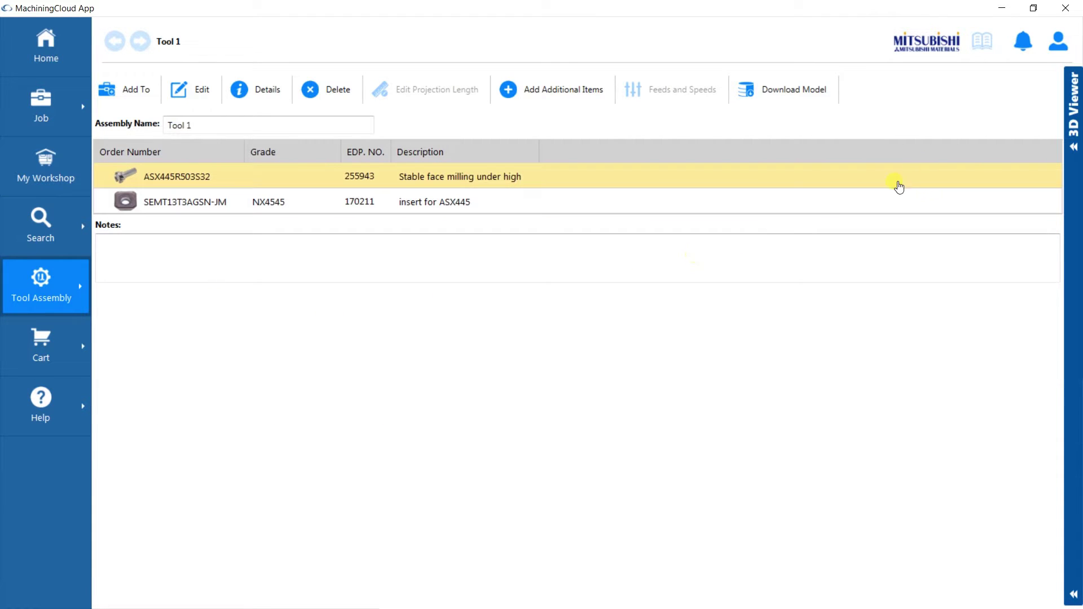
Preview Tool 1's 3D model and download formats, then add it to Demo Job-1.
click(1074, 144)
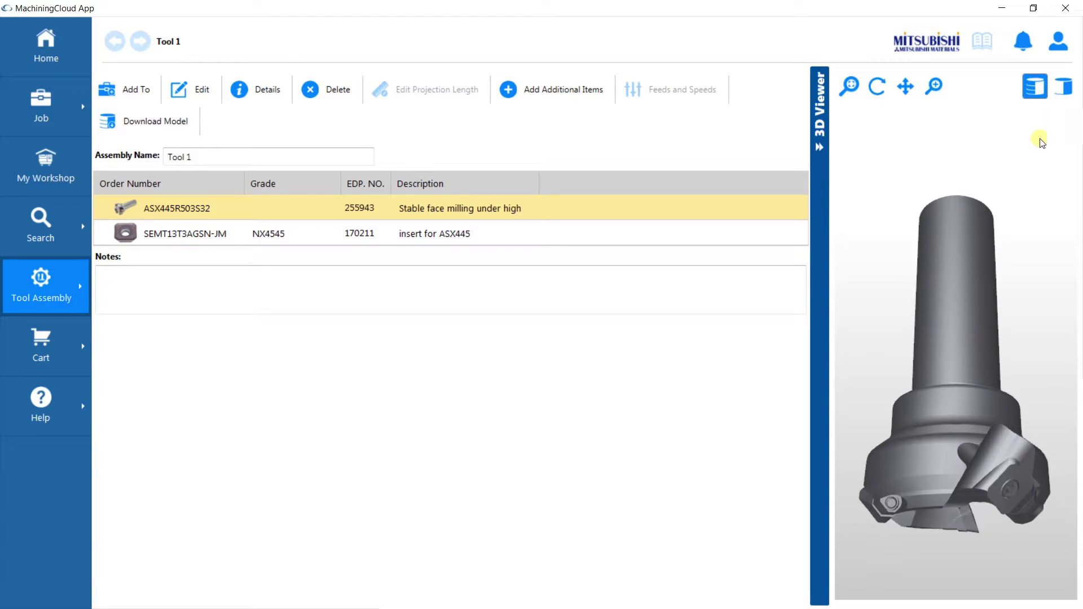
click(156, 131)
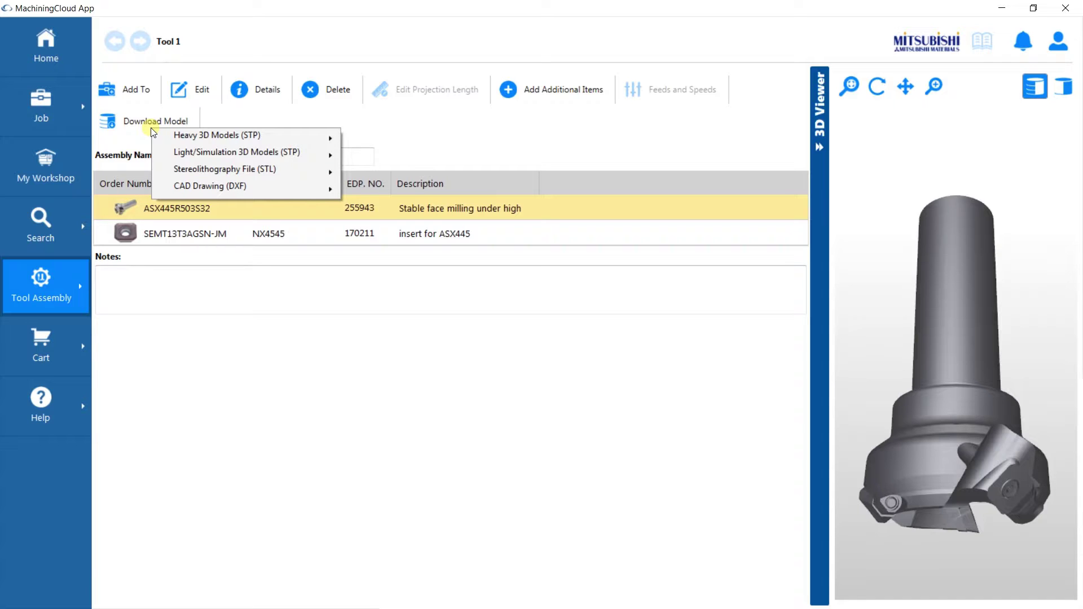
click(135, 92)
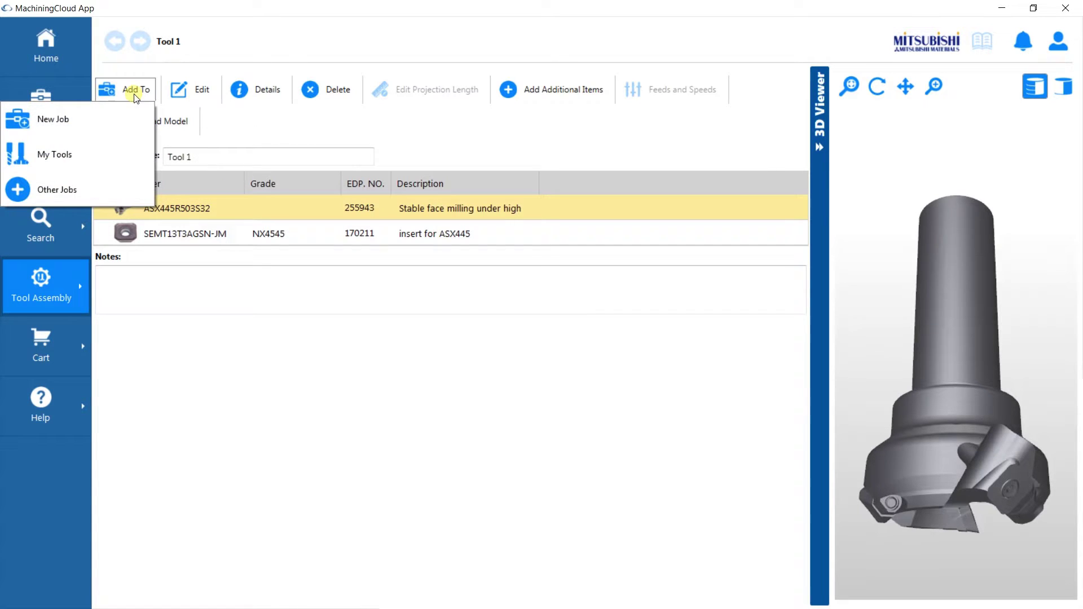
click(90, 183)
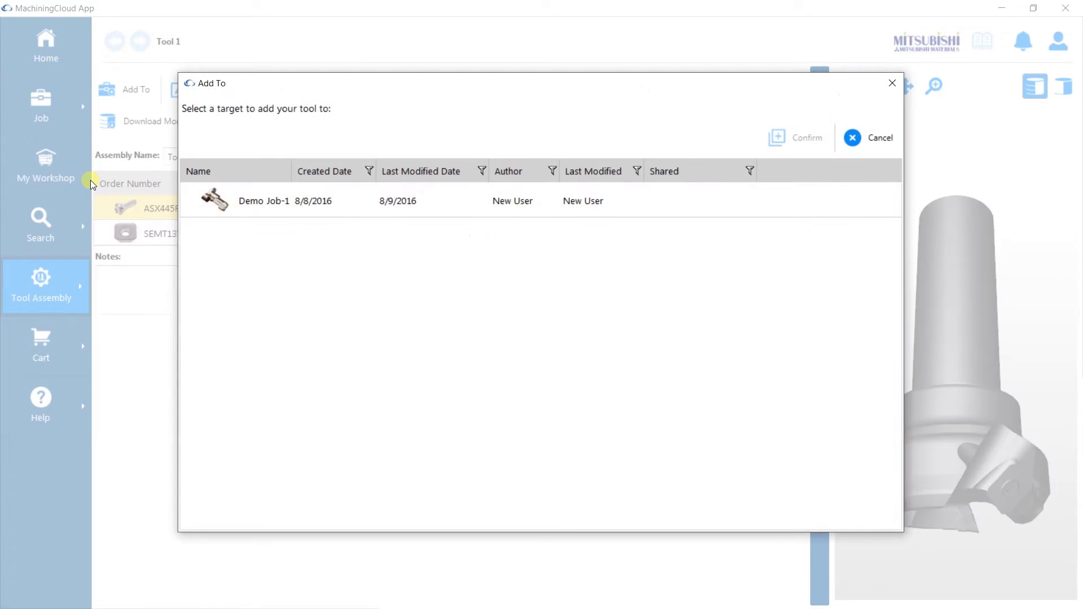
click(268, 203)
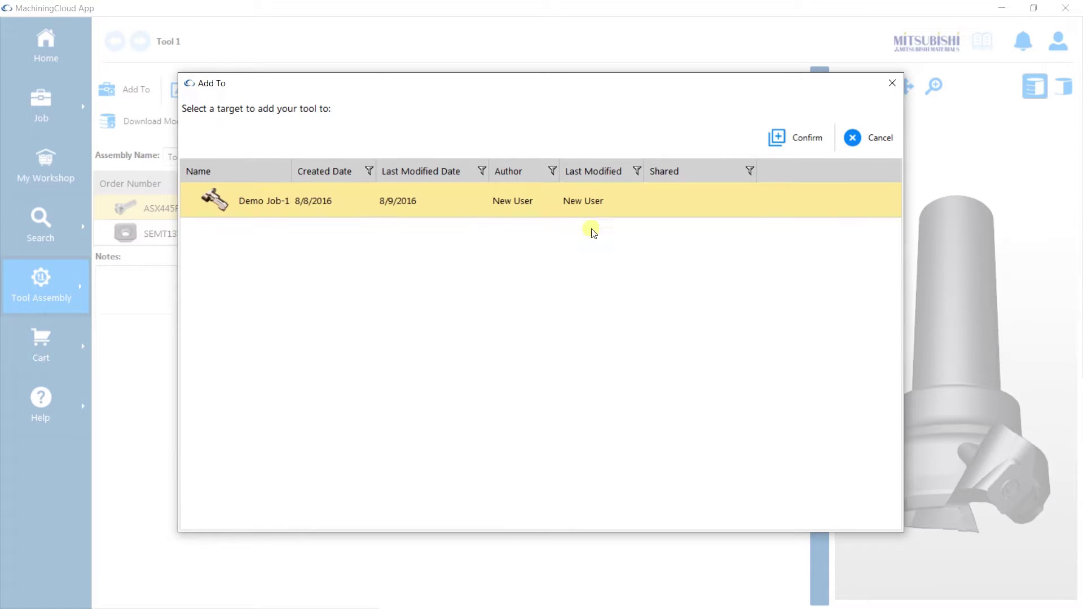
click(806, 133)
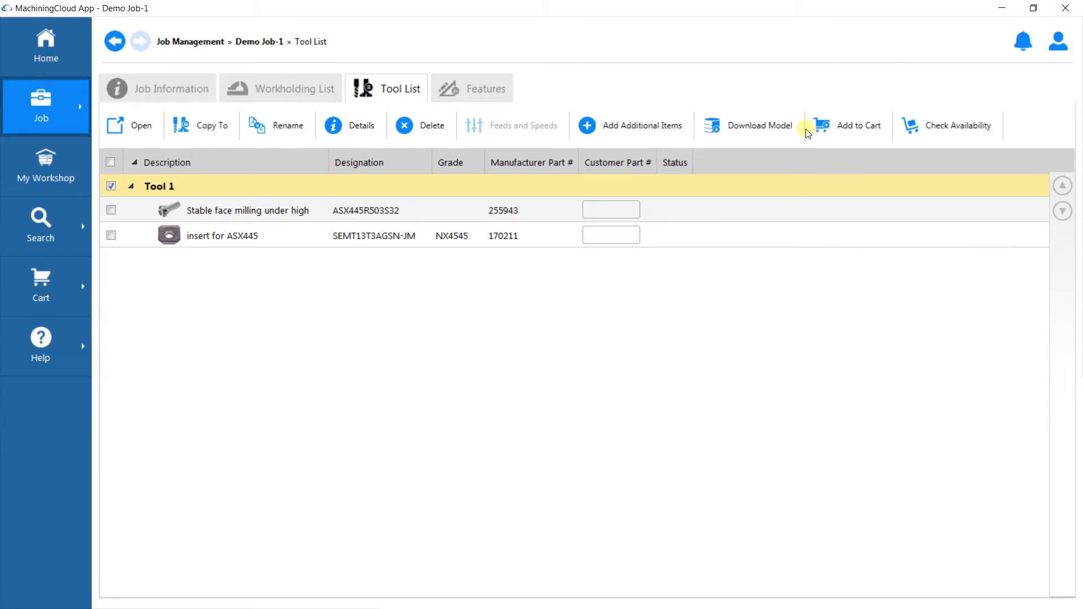
click(280, 129)
Rename the first tool assembly to 'T1-face milling'.
text(T)
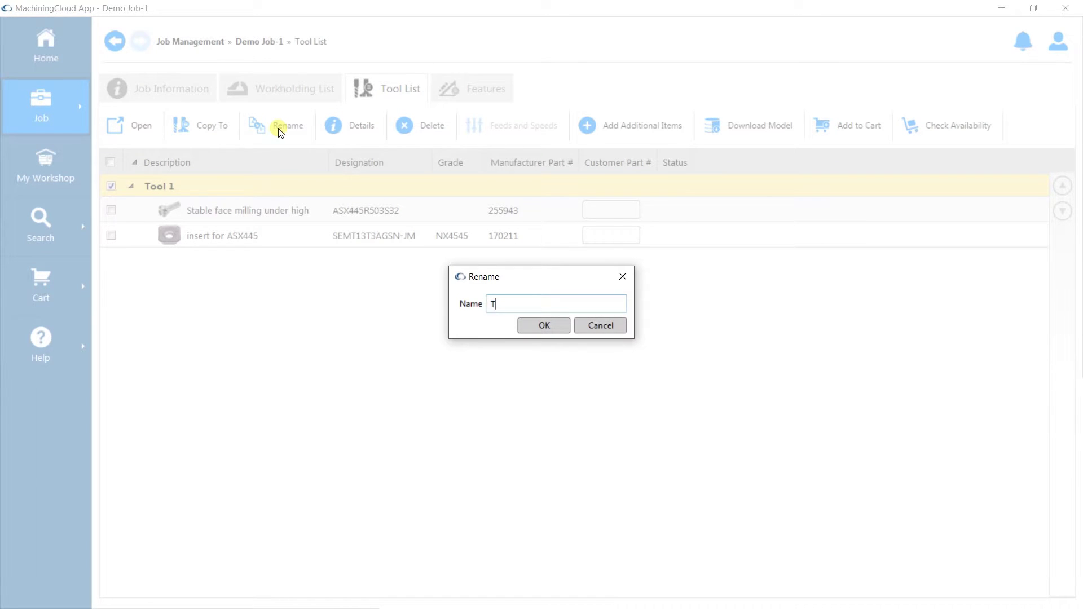
text(1-face milling)
click(543, 325)
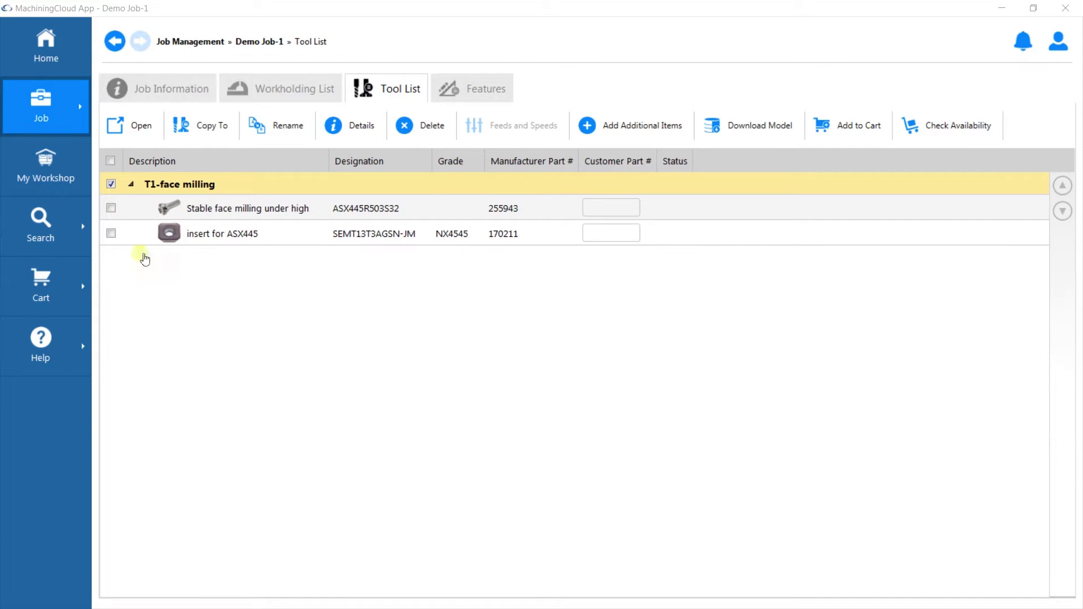
click(66, 230)
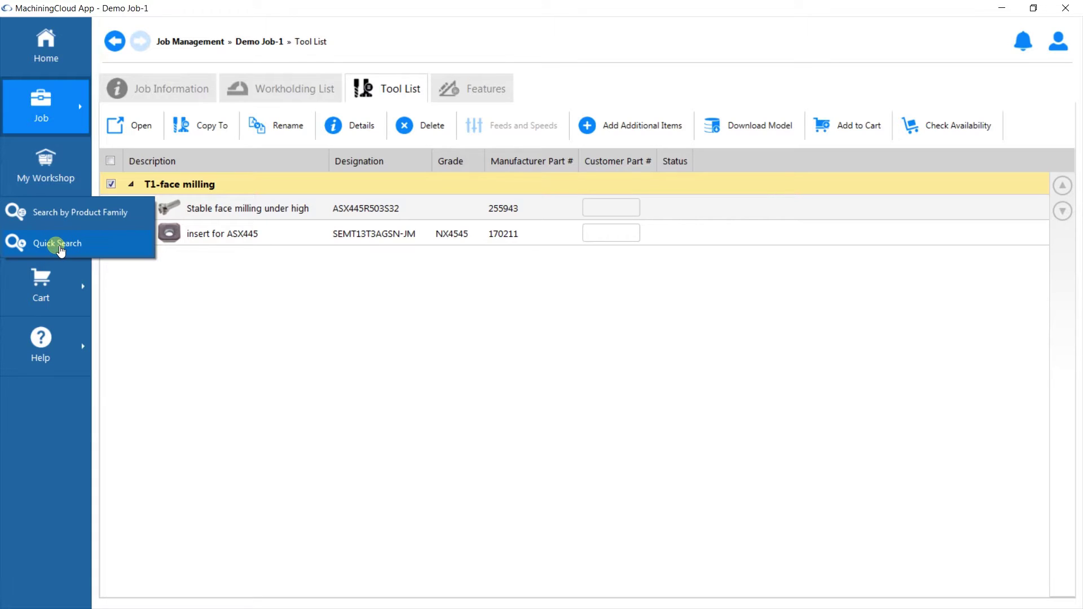
Quick-search 611485 and start a Tool 8 assembly with the AHX640SR08004CA cutter.
click(60, 247)
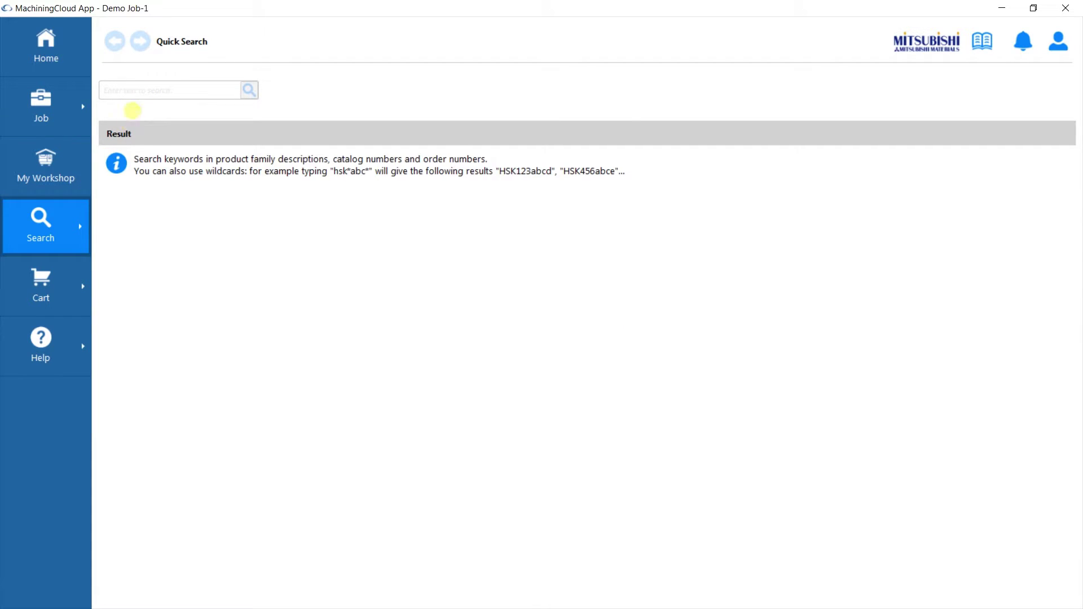
click(145, 89)
text(611485)
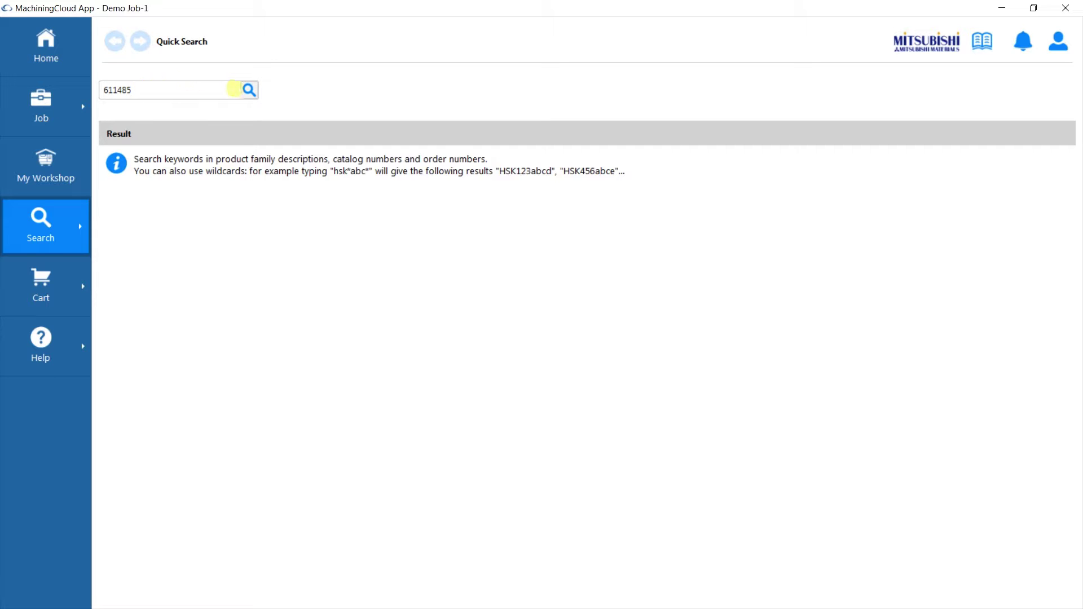
click(249, 91)
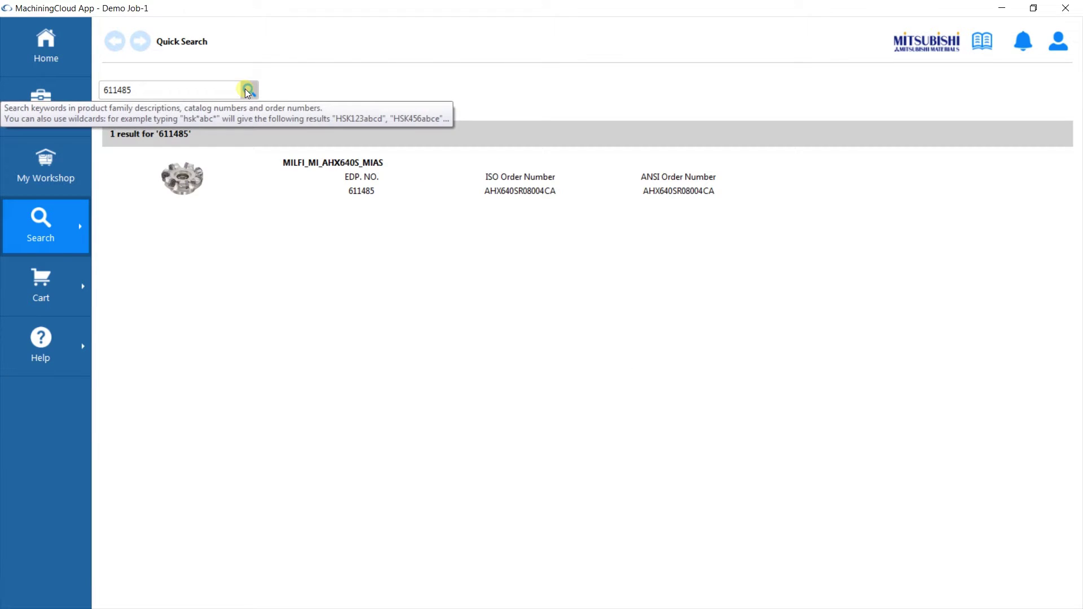
click(193, 185)
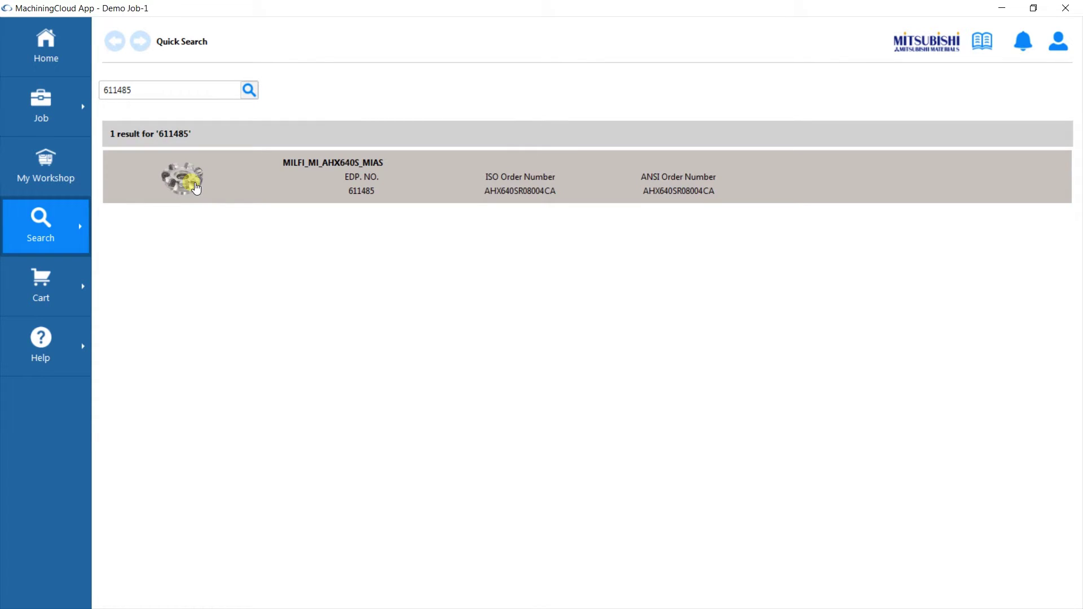
click(193, 375)
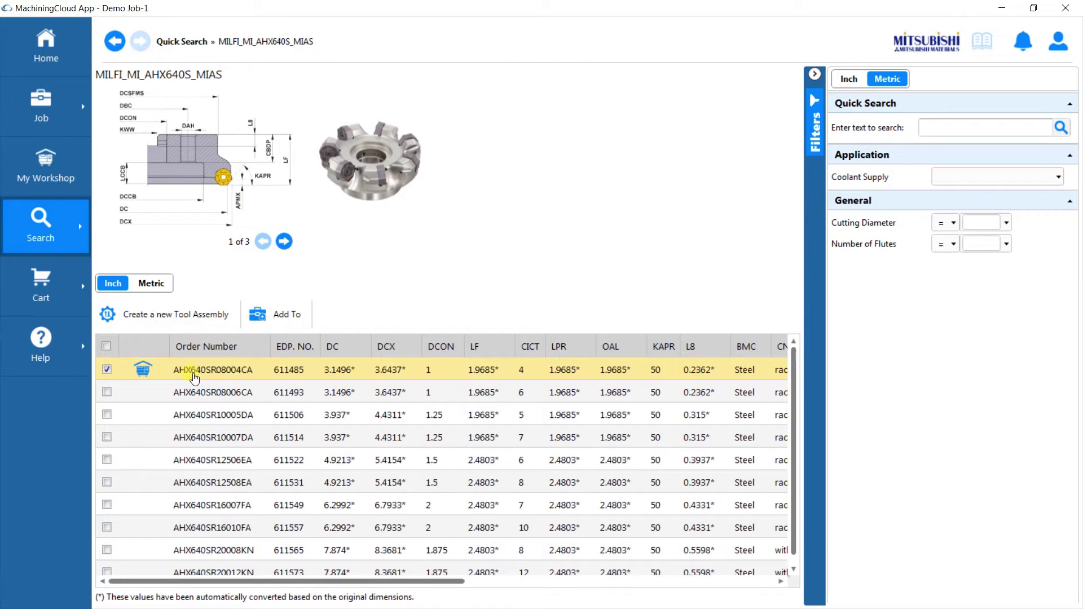
click(172, 314)
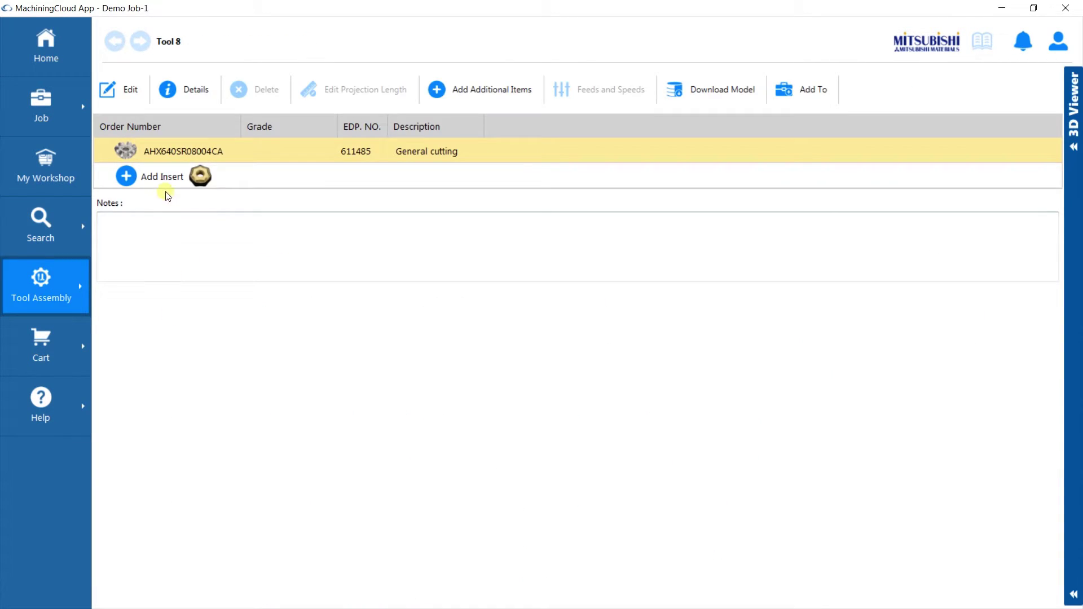
Add the NNMU200608ZEN-HK insert (EDP 846727, grade VP15TF) to Tool 8.
click(169, 184)
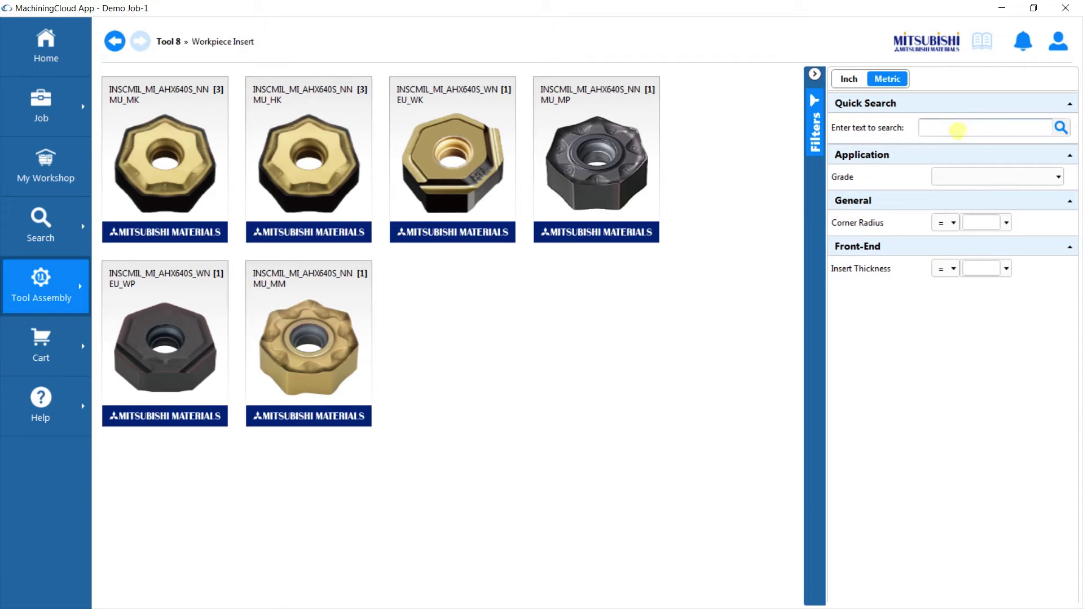
click(958, 129)
text(846727)
click(1061, 127)
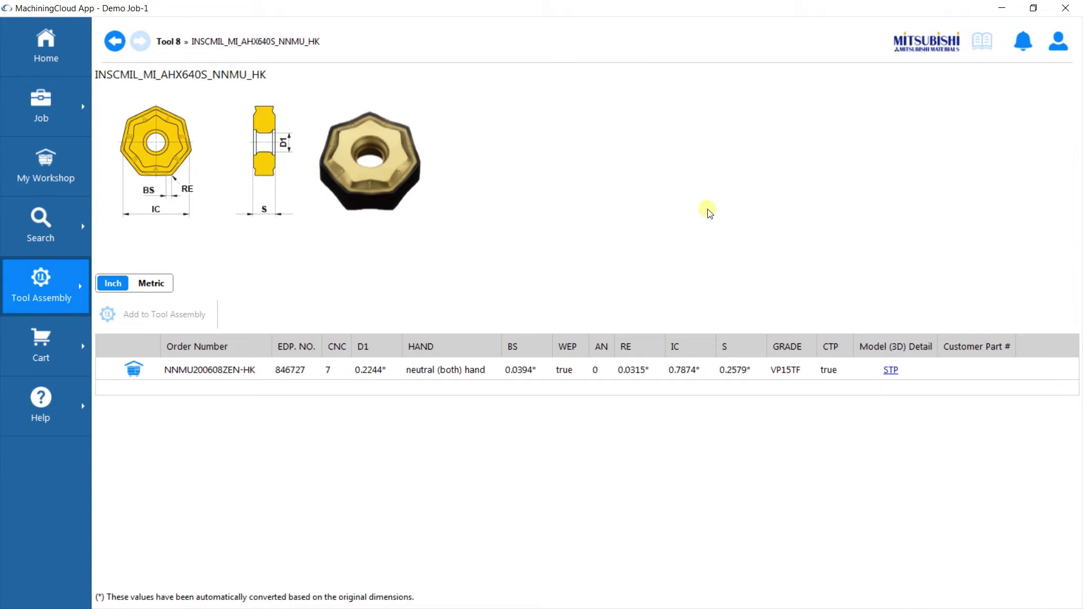
click(182, 373)
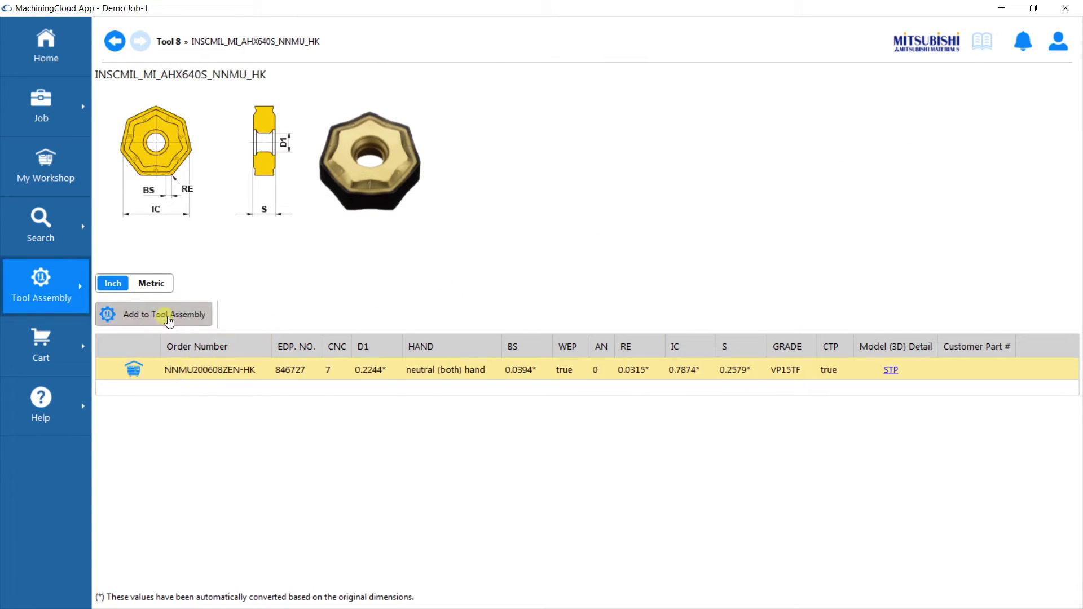
click(165, 317)
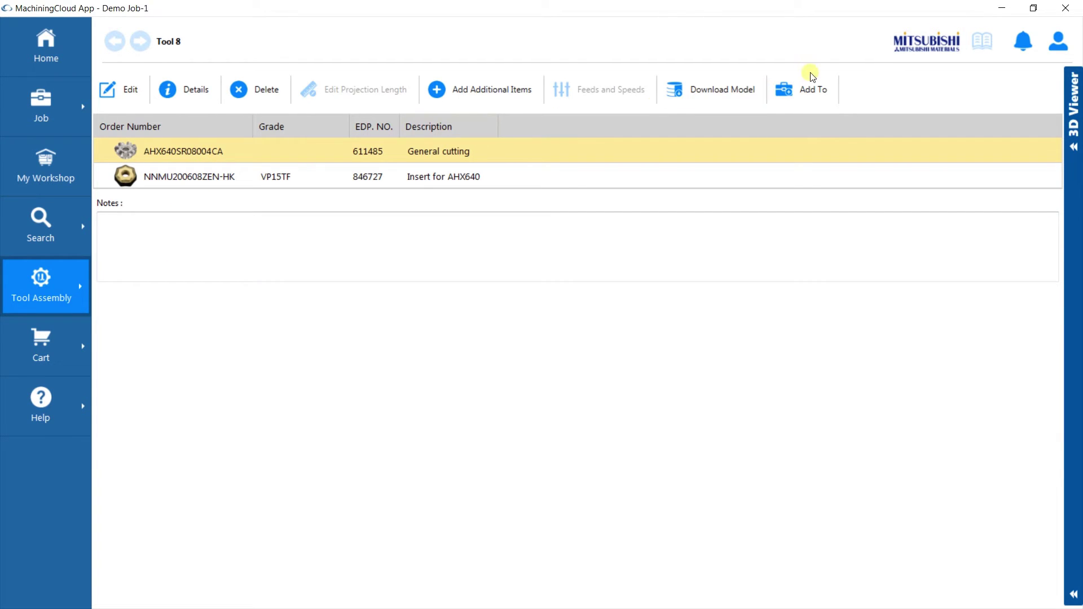
Save Tool 8 to My Tools and copy it into the current job, Demo Job-1.
click(815, 89)
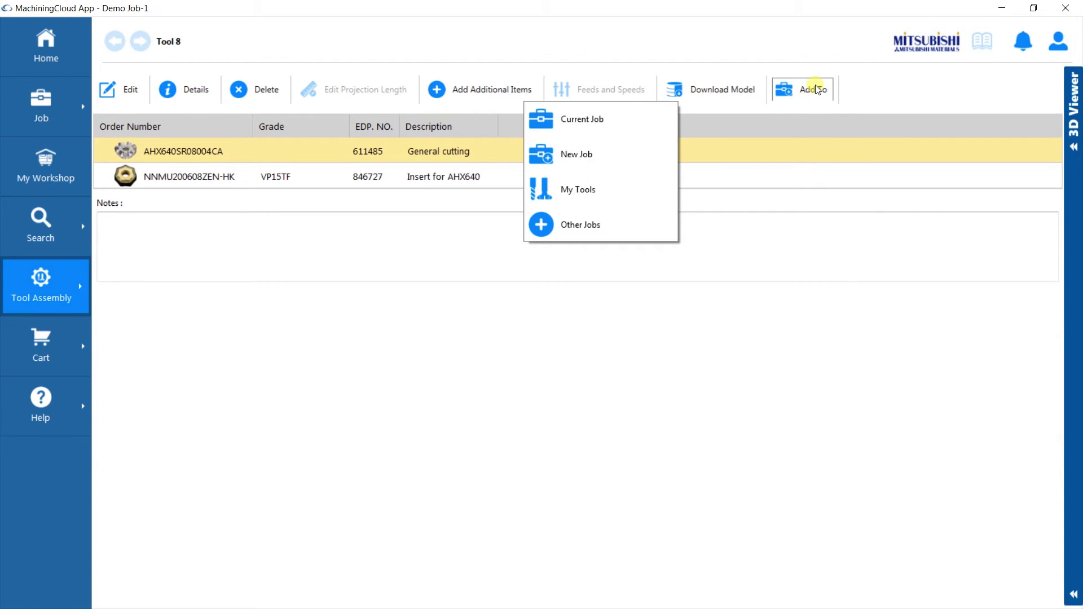
click(589, 201)
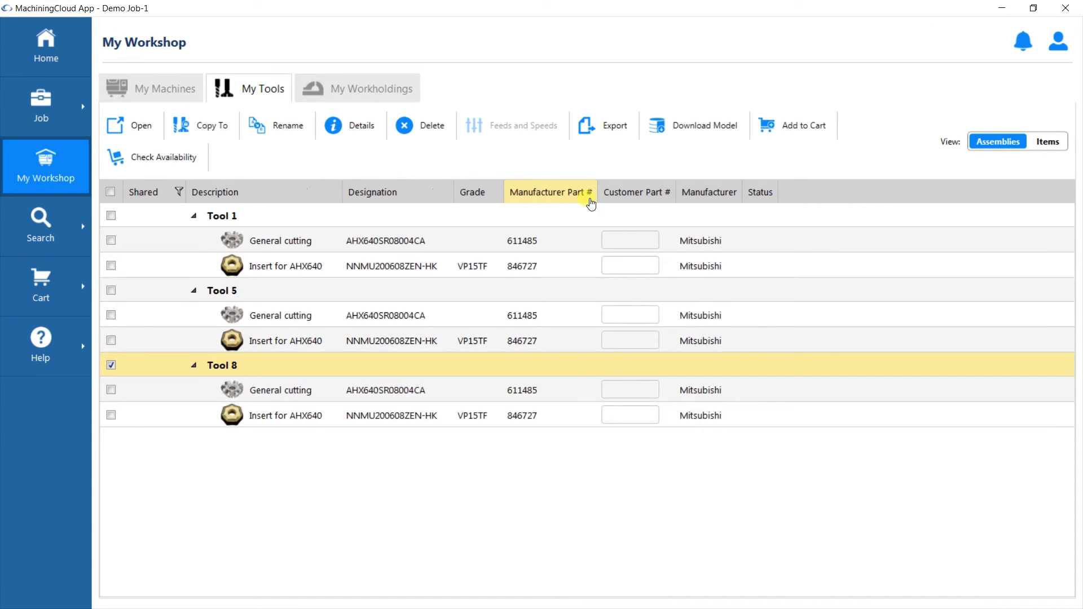
click(219, 128)
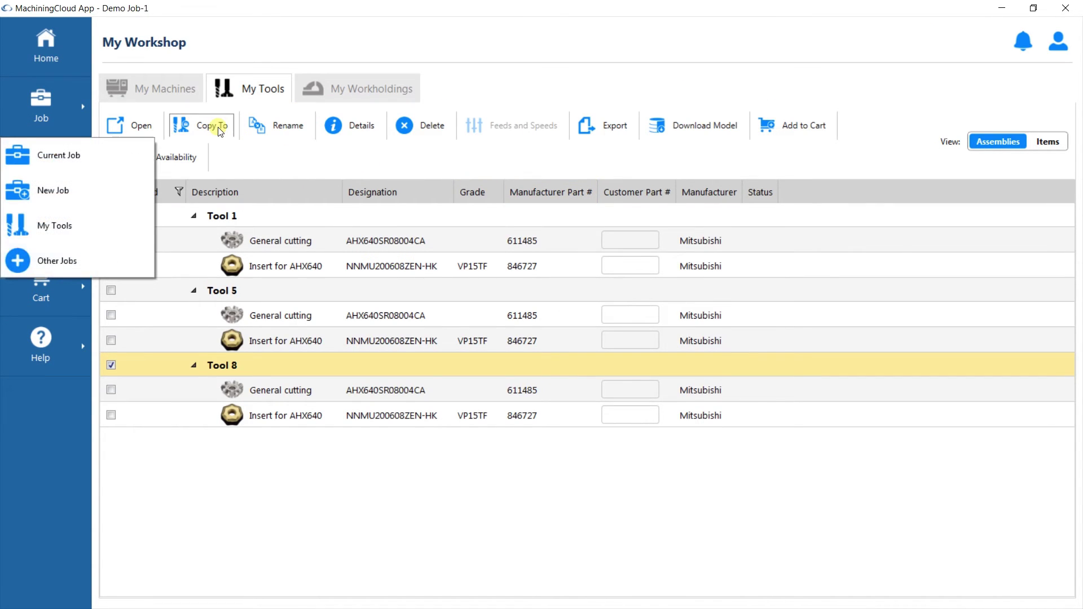
click(107, 161)
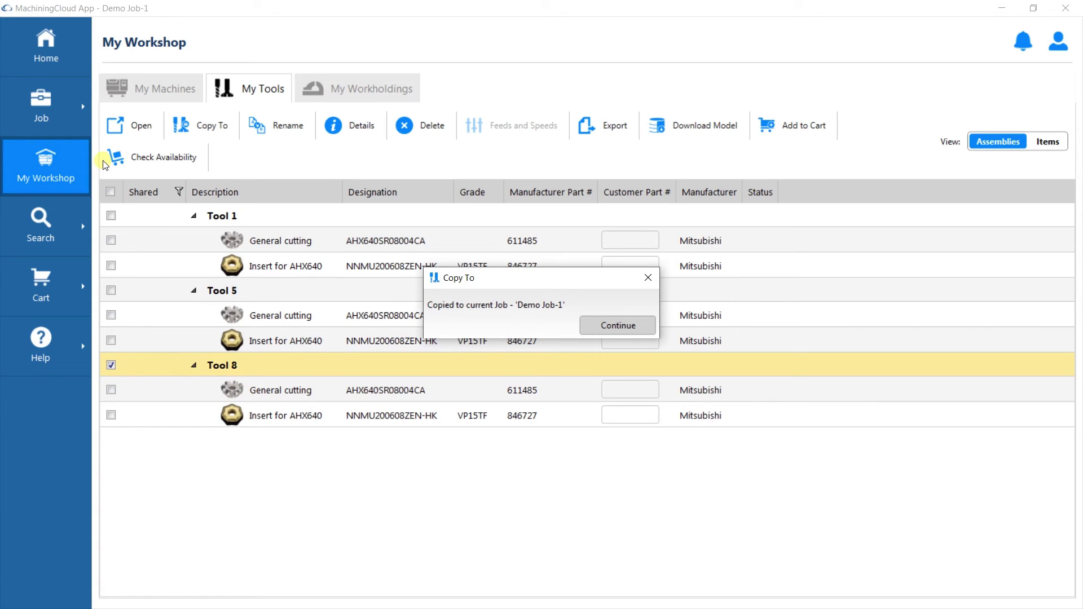
click(618, 326)
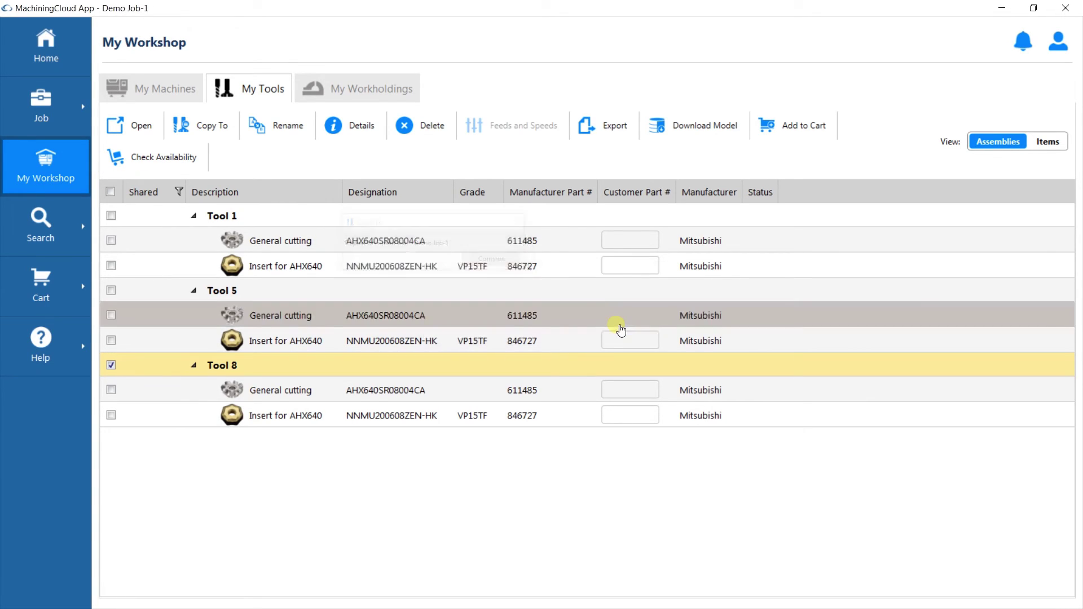
Go to the current job, Demo Job-1, to view its tool list.
click(57, 115)
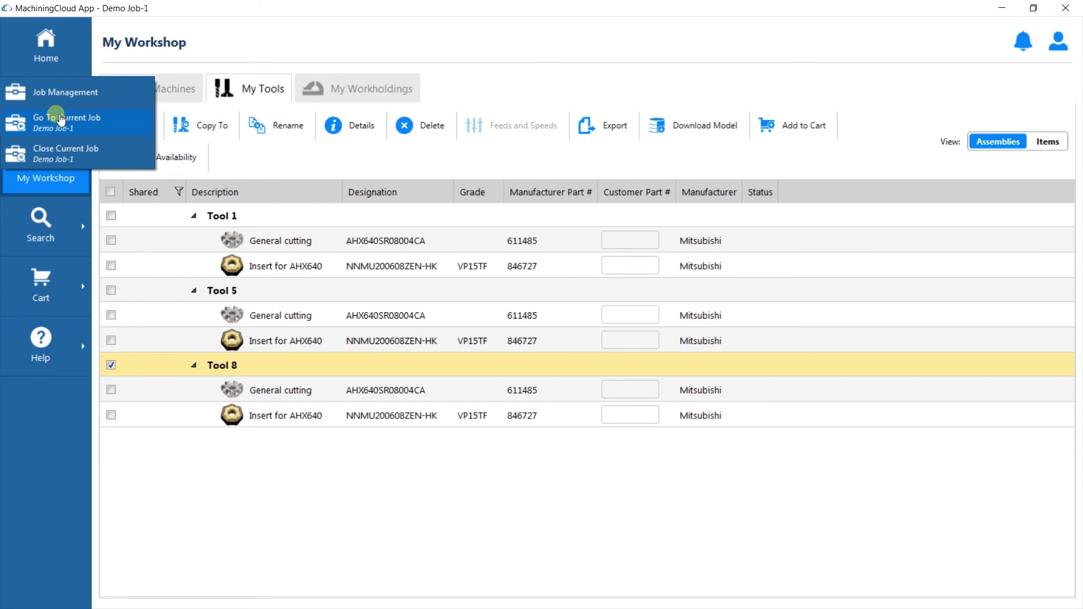
click(61, 120)
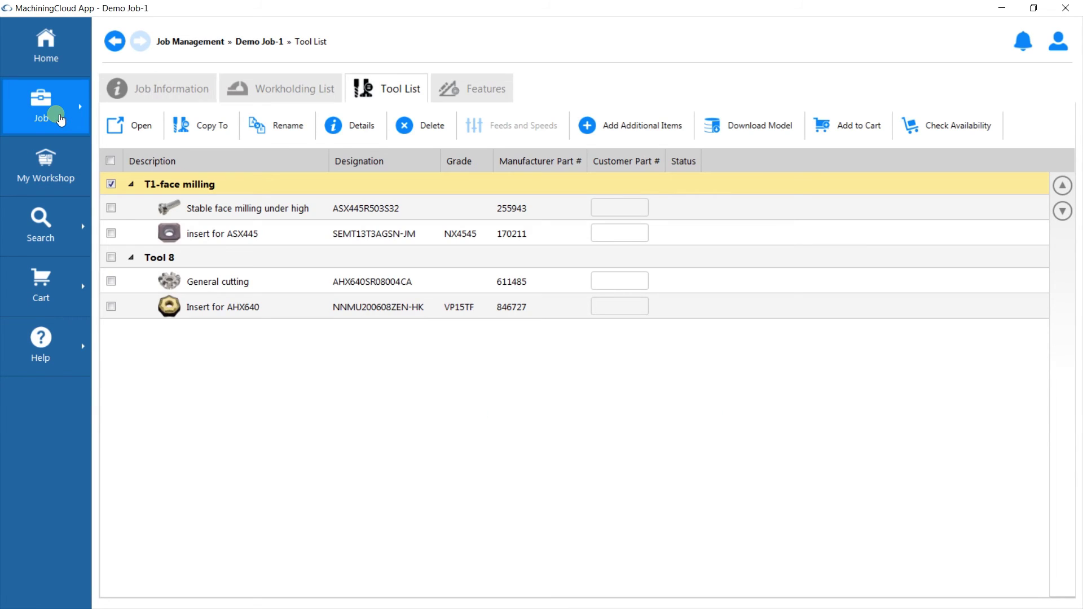